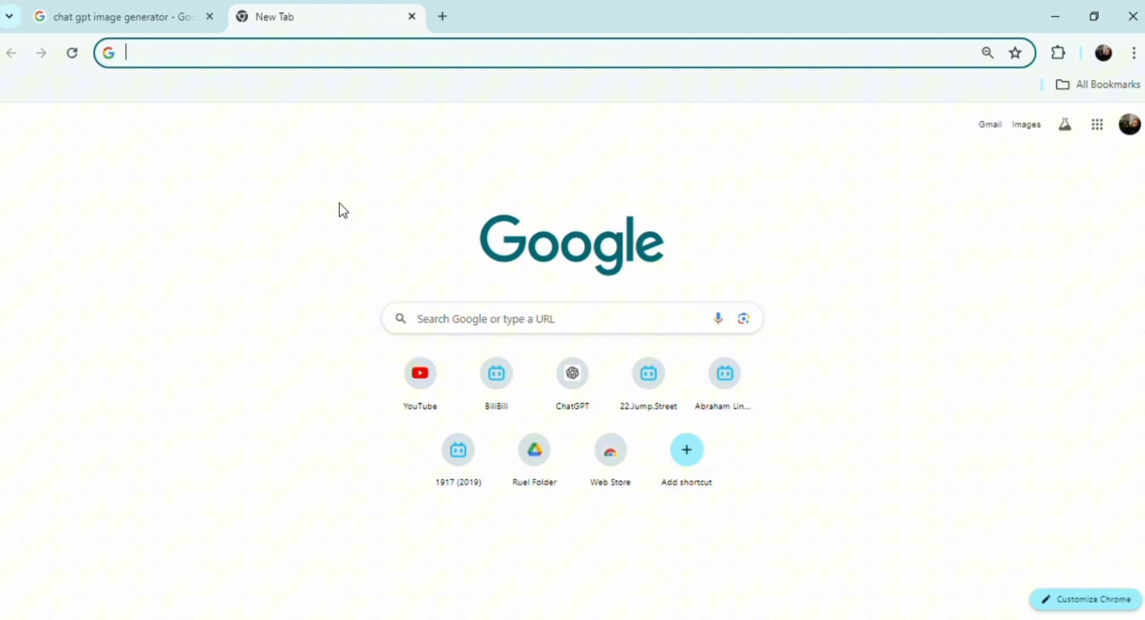
# Open the ChatOn.ai image generator site from the "chat gpt image generator" search results
pyautogui.click(127, 12)
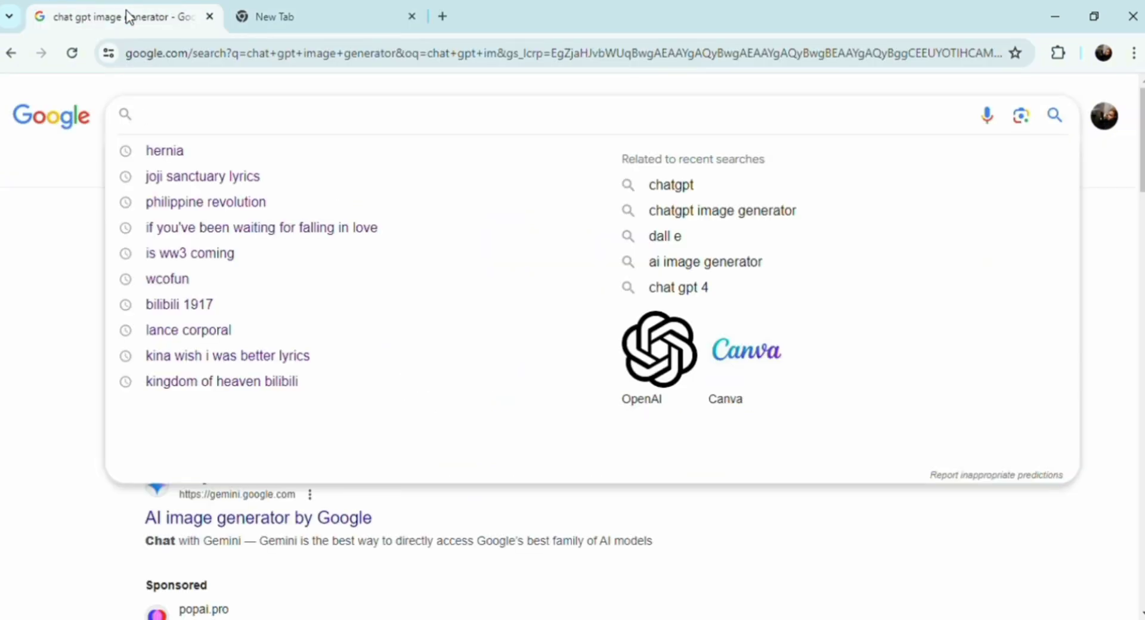
pyautogui.click(38, 339)
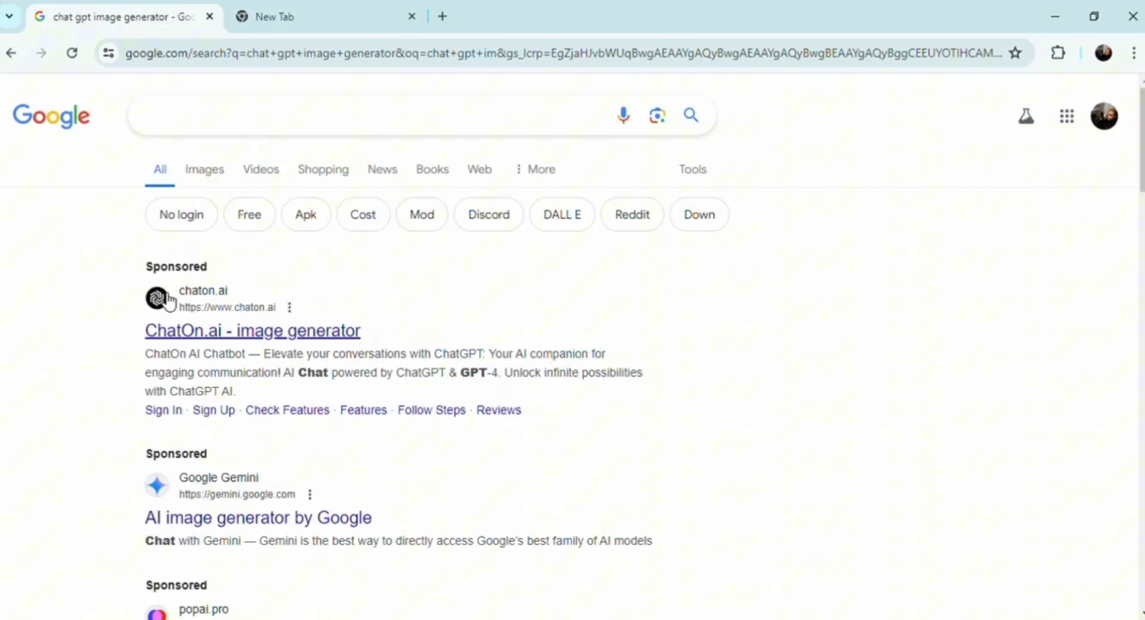
pyautogui.click(218, 344)
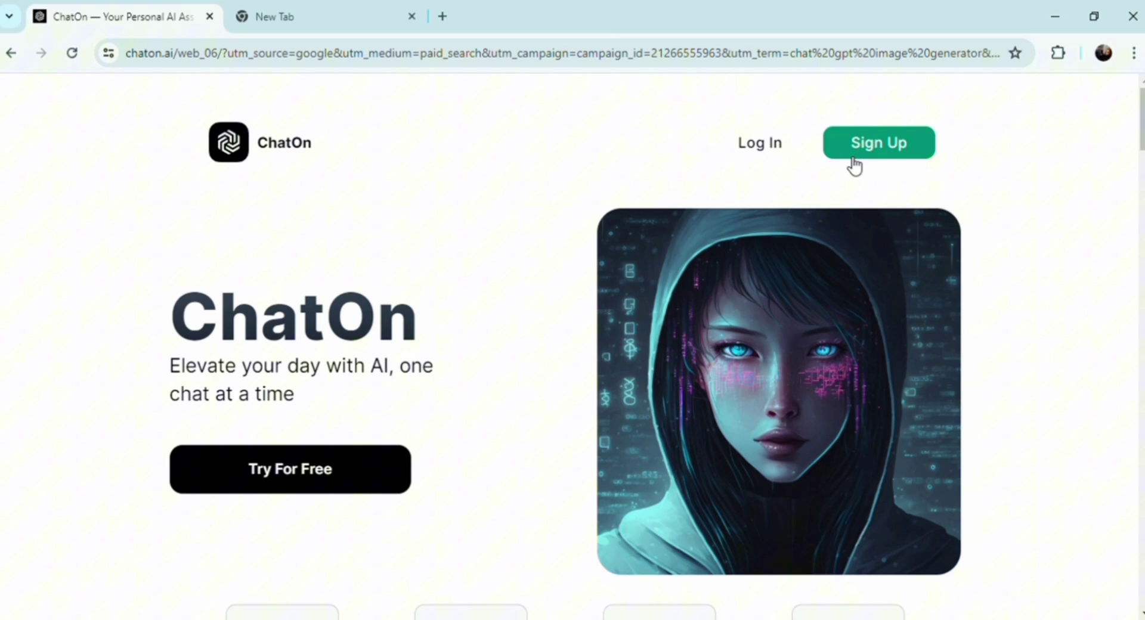
# Start the free ChatOn trial and create an account by signing in with an existing Google account
pyautogui.click(281, 482)
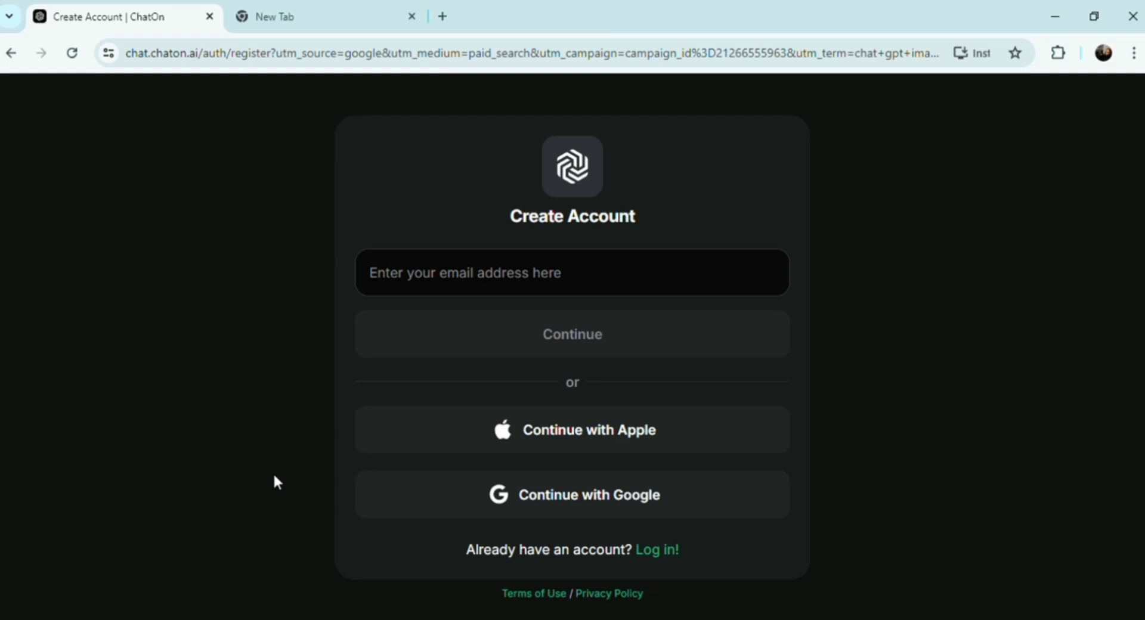
pyautogui.click(552, 497)
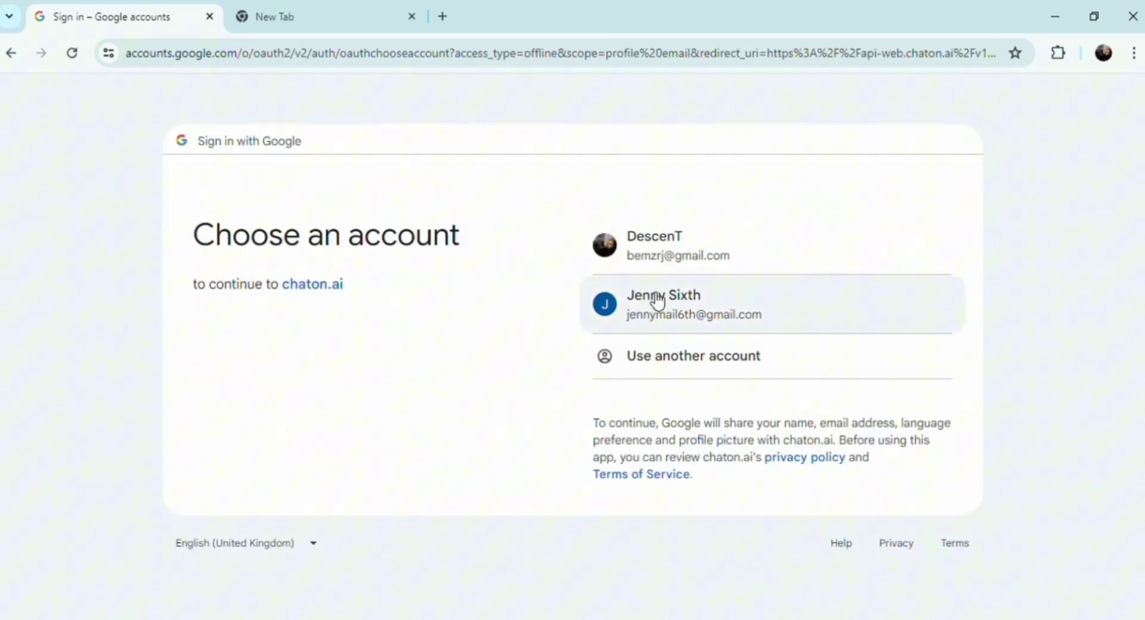
pyautogui.click(661, 253)
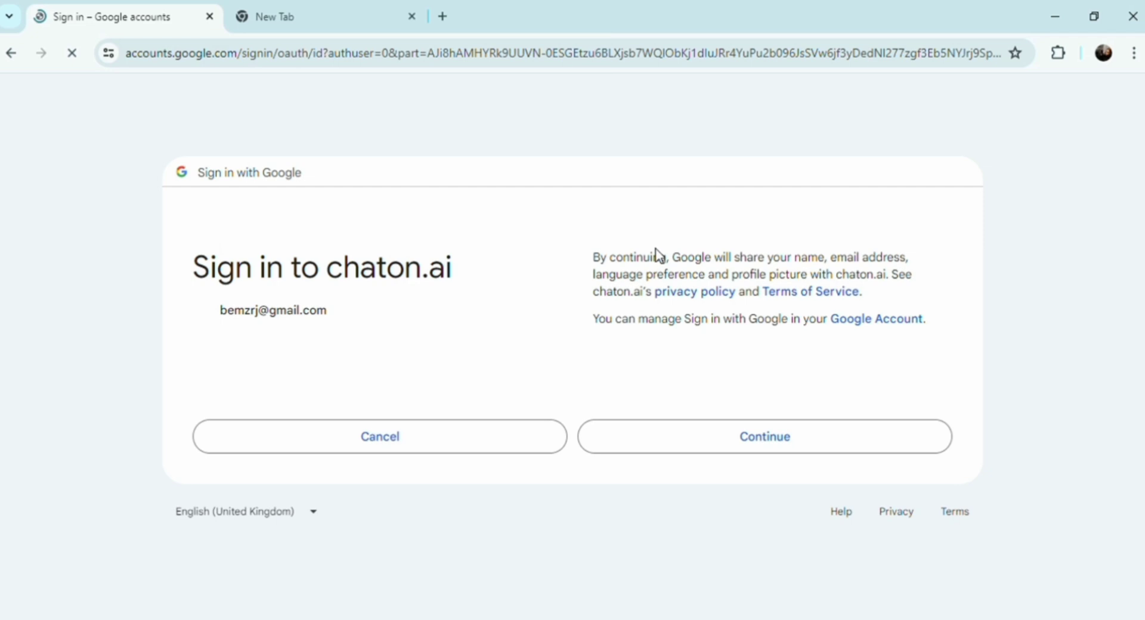
pyautogui.click(713, 442)
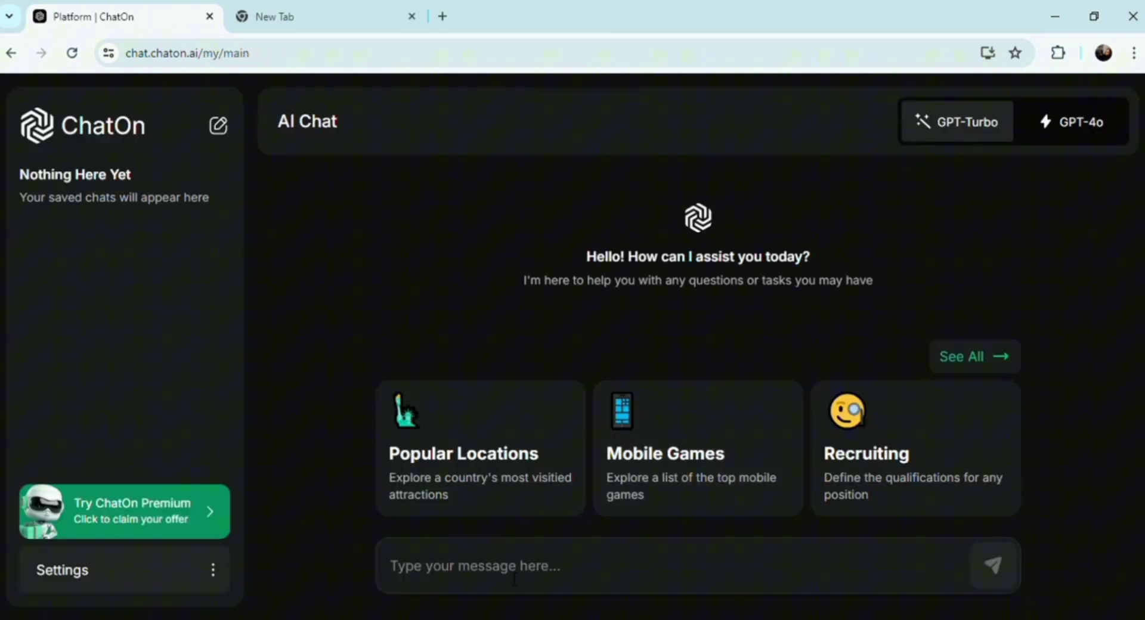
# Generate an image from the prompt "alexander the great riding a horse" and view it enlarged
pyautogui.click(514, 579)
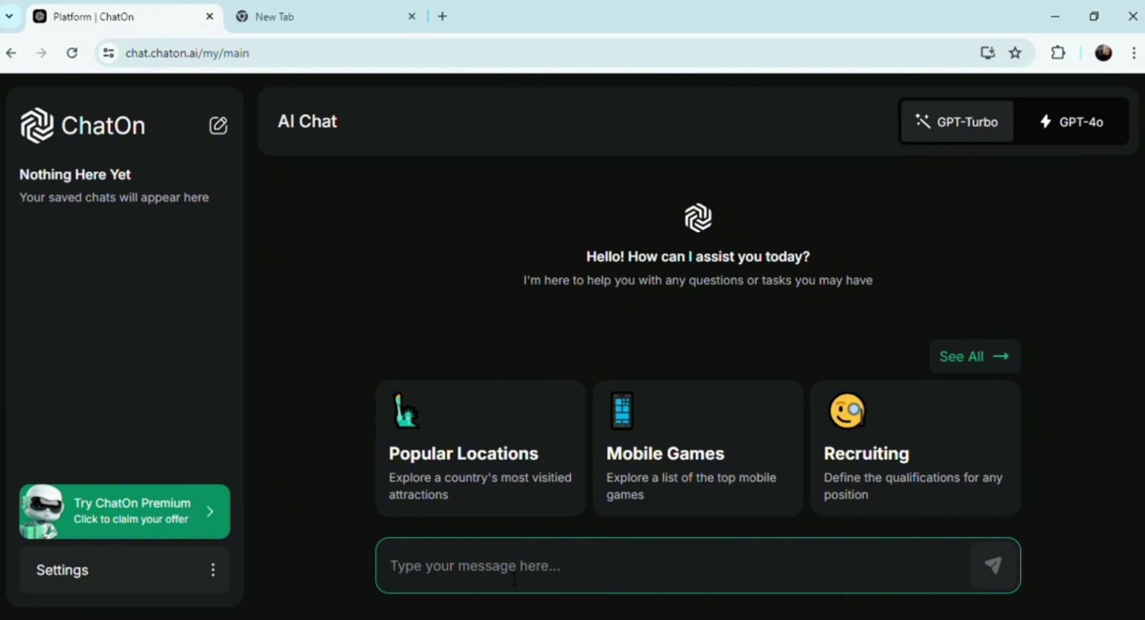
pyautogui.write('alexa')
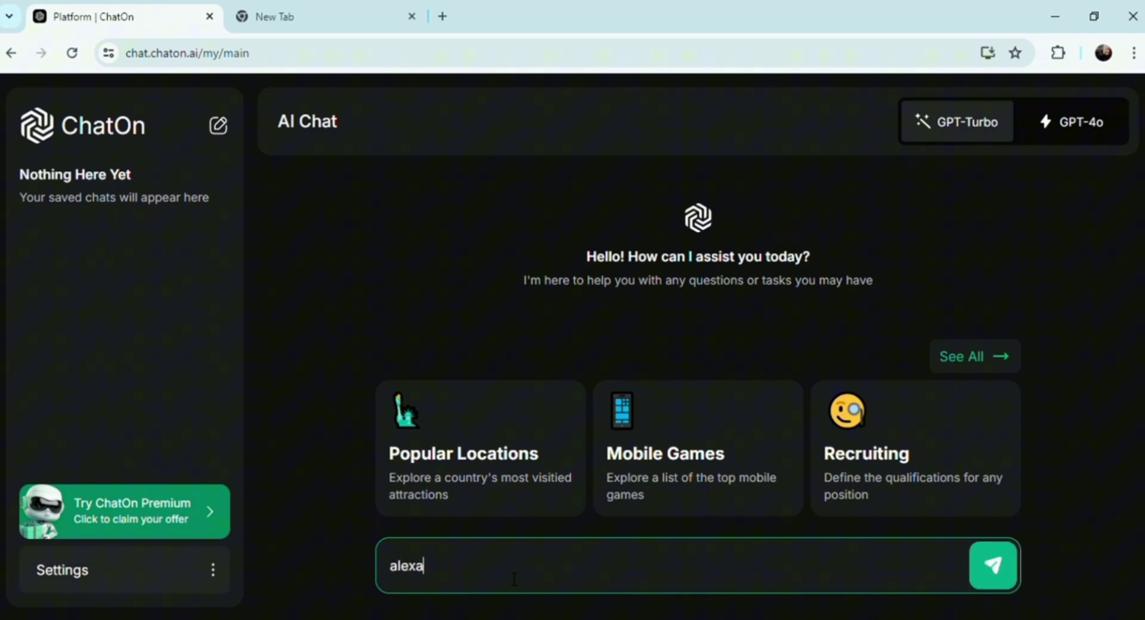
pyautogui.write('nder the great riding a ')
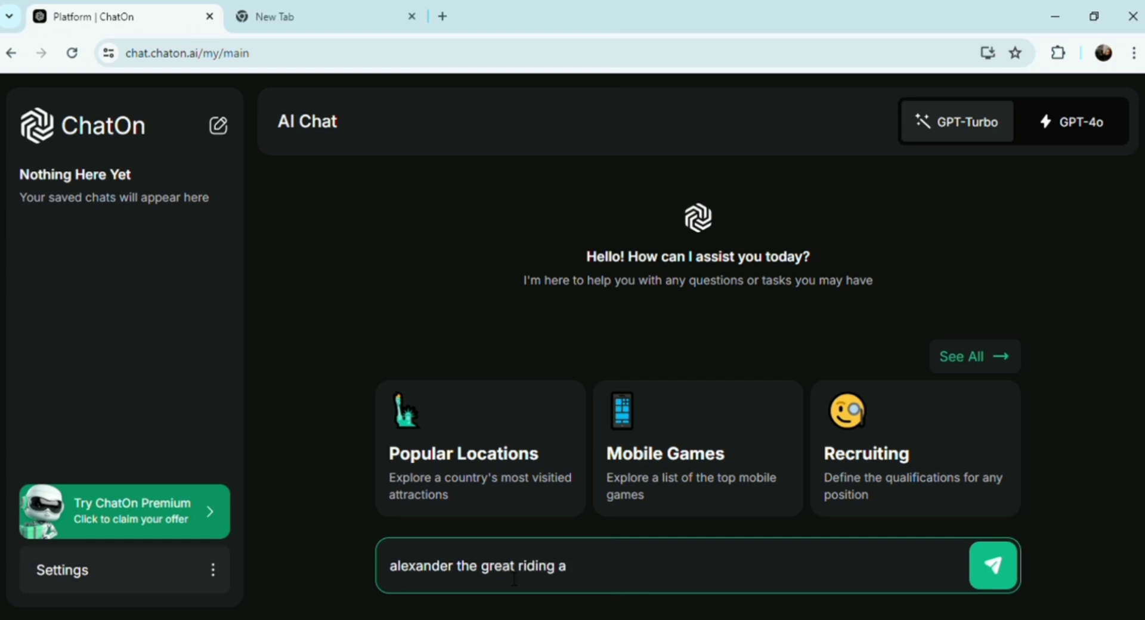
pyautogui.write('horse')
pyautogui.press('Return')
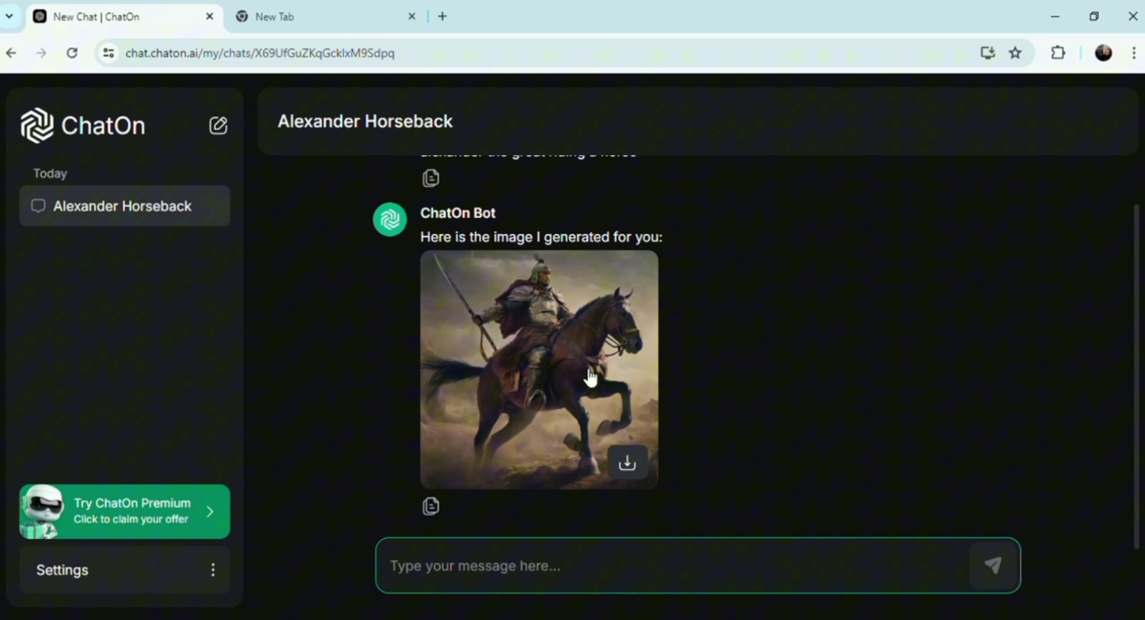
pyautogui.click(583, 388)
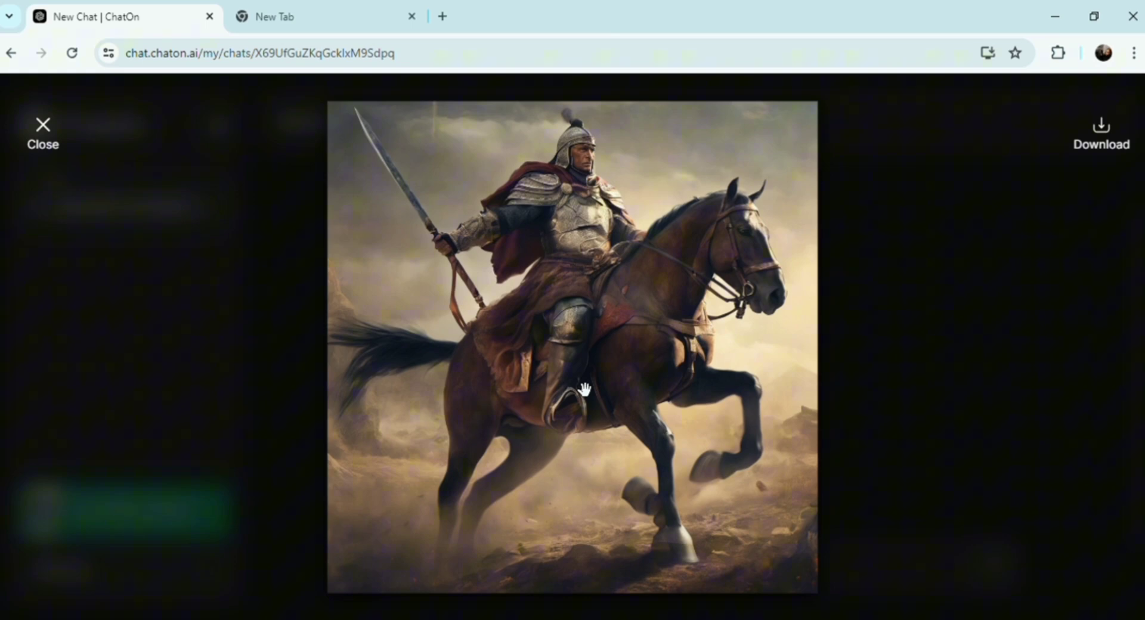
pyautogui.click(45, 131)
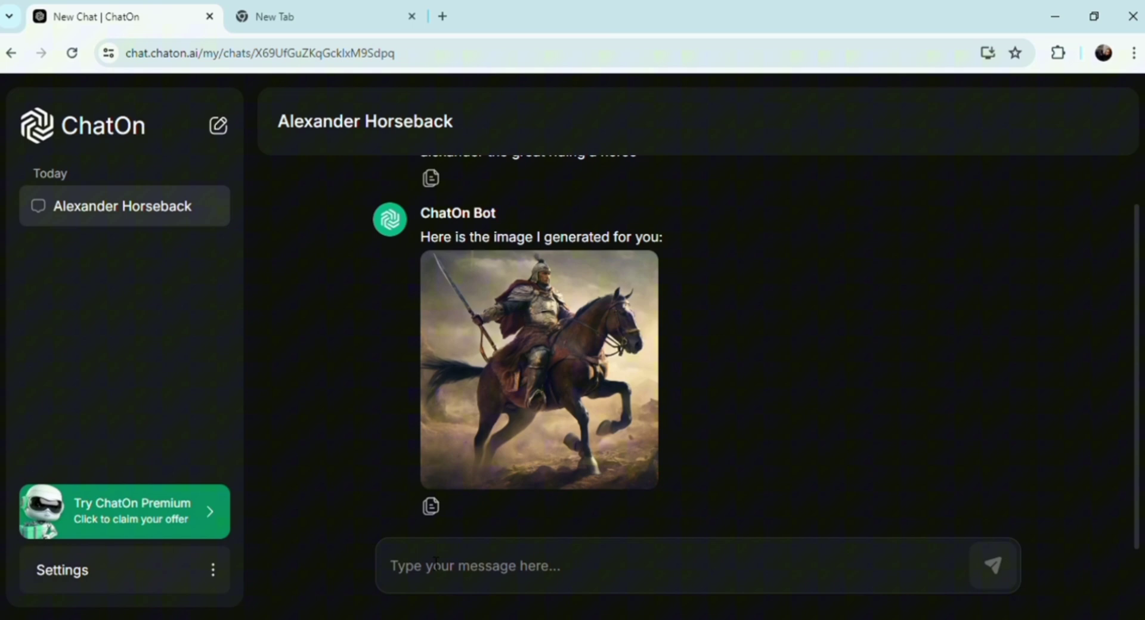
# Generate an image from the prompt "world war 3 but faught with dogs" and view it enlarged
pyautogui.click(453, 578)
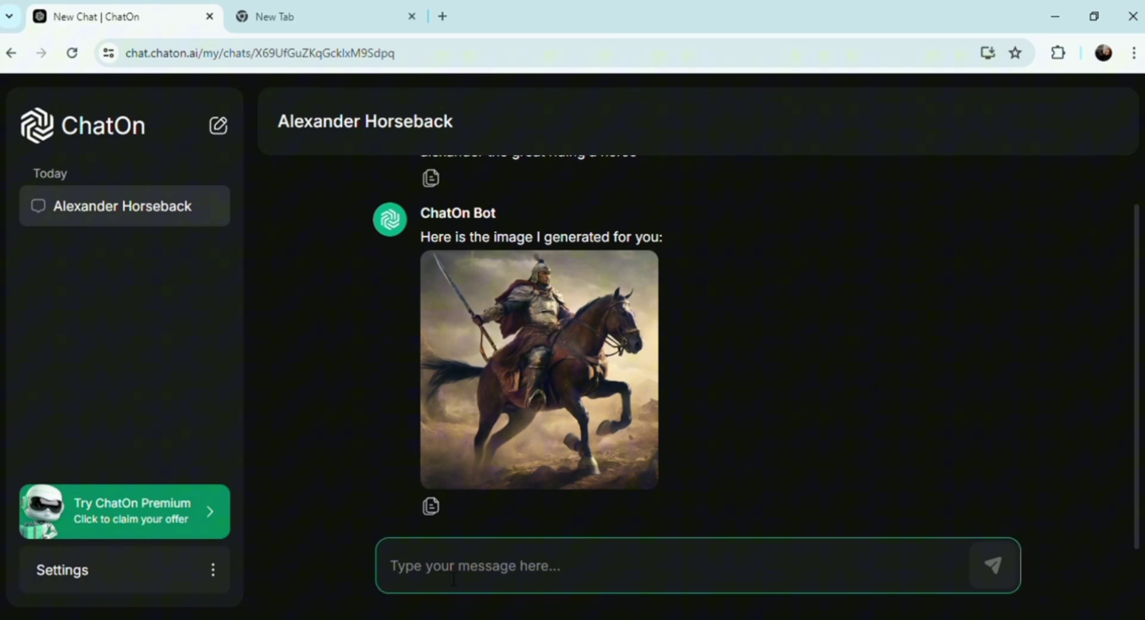
pyautogui.write('ow')
pyautogui.press('BackSpace')
pyautogui.press('BackSpace')
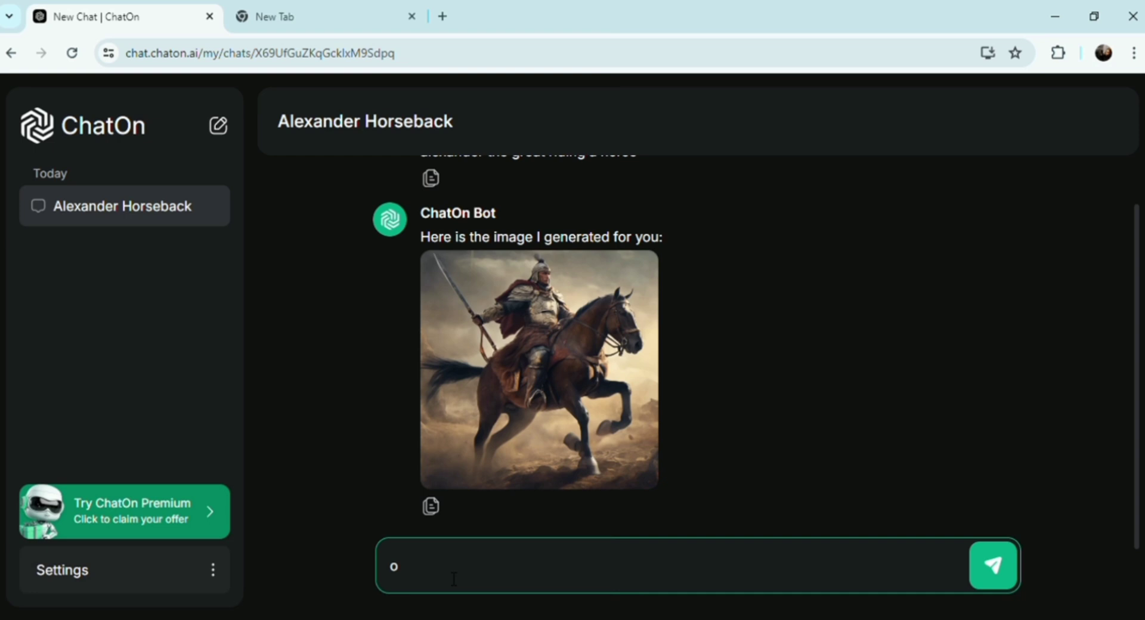
pyautogui.write('world war 3 but fa')
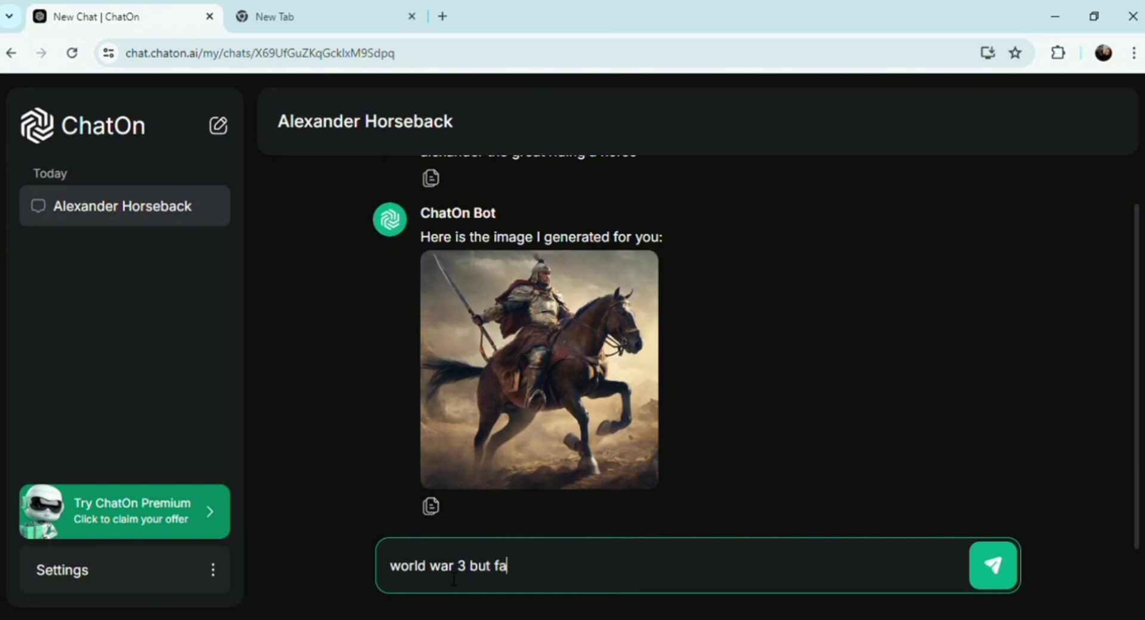
pyautogui.write('ught with dogs')
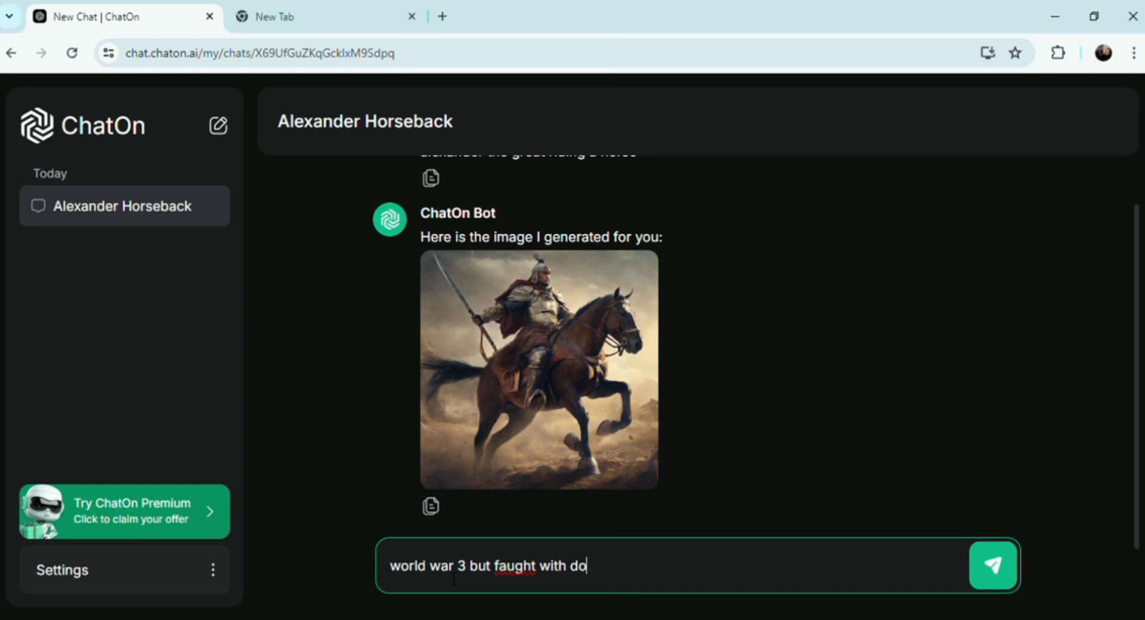
pyautogui.press('Return')
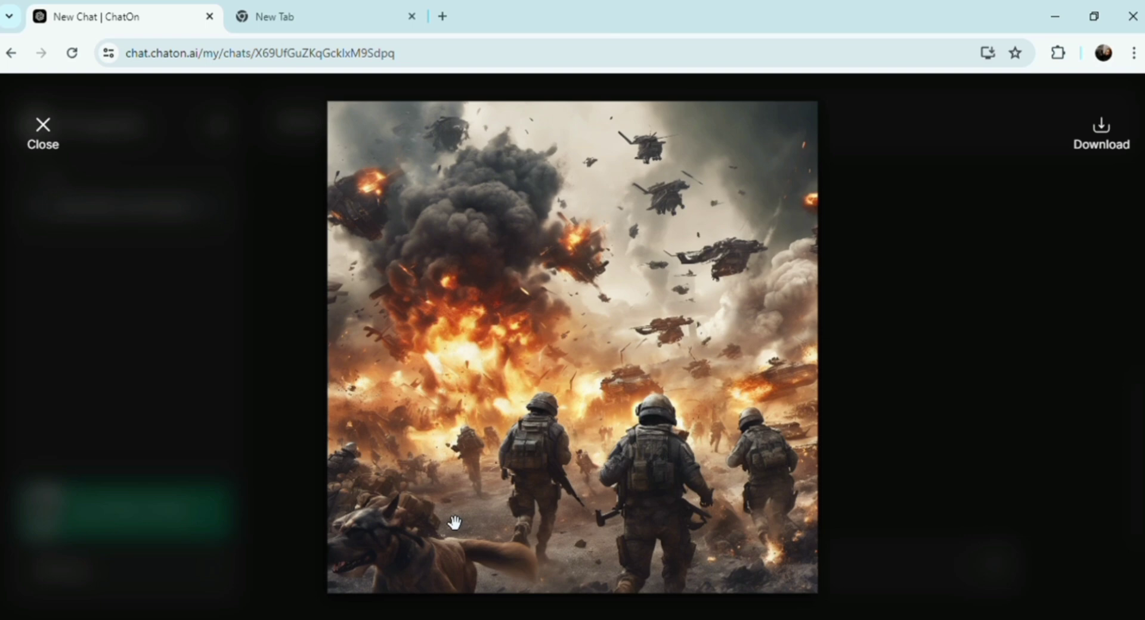
pyautogui.click(56, 128)
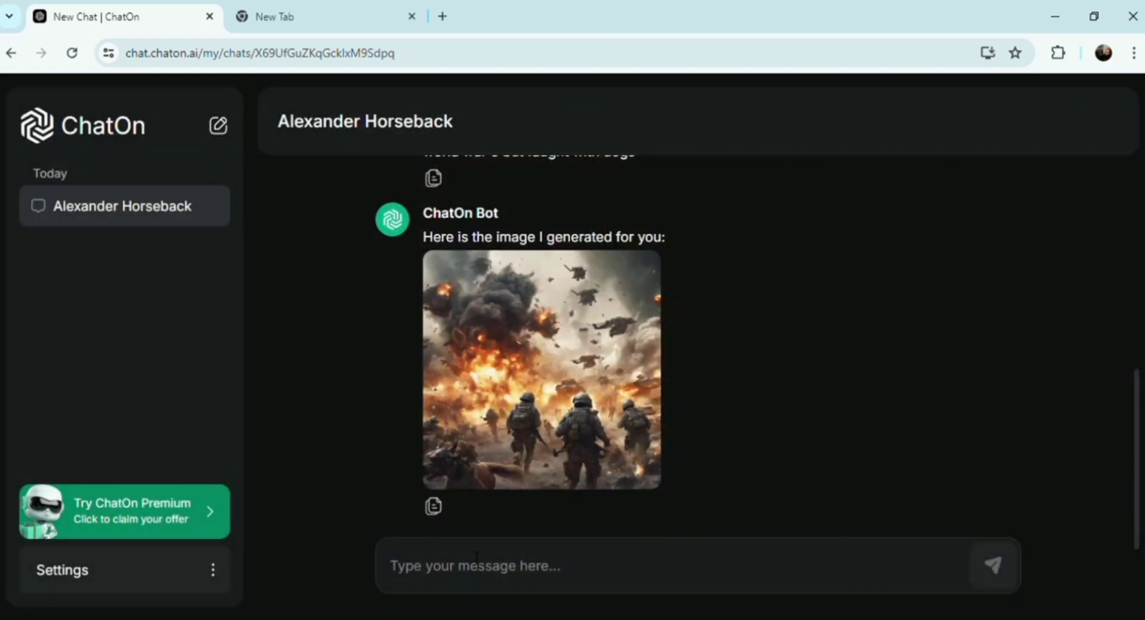
# Generate an image from the prompt "image of god" in the same chat
pyautogui.click(517, 586)
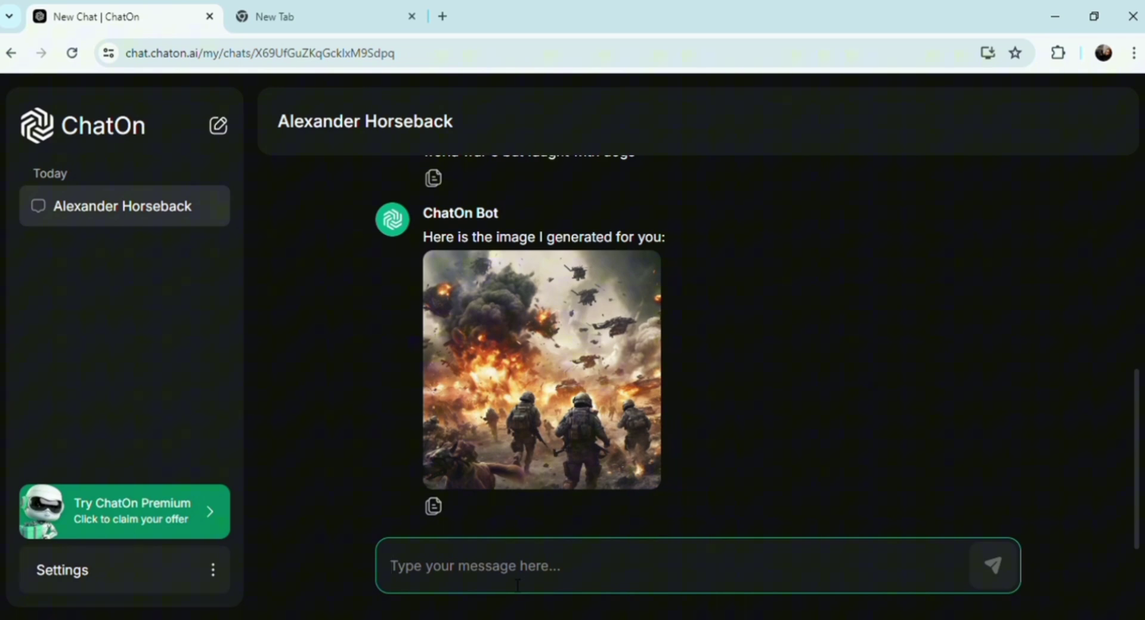
pyautogui.write('image')
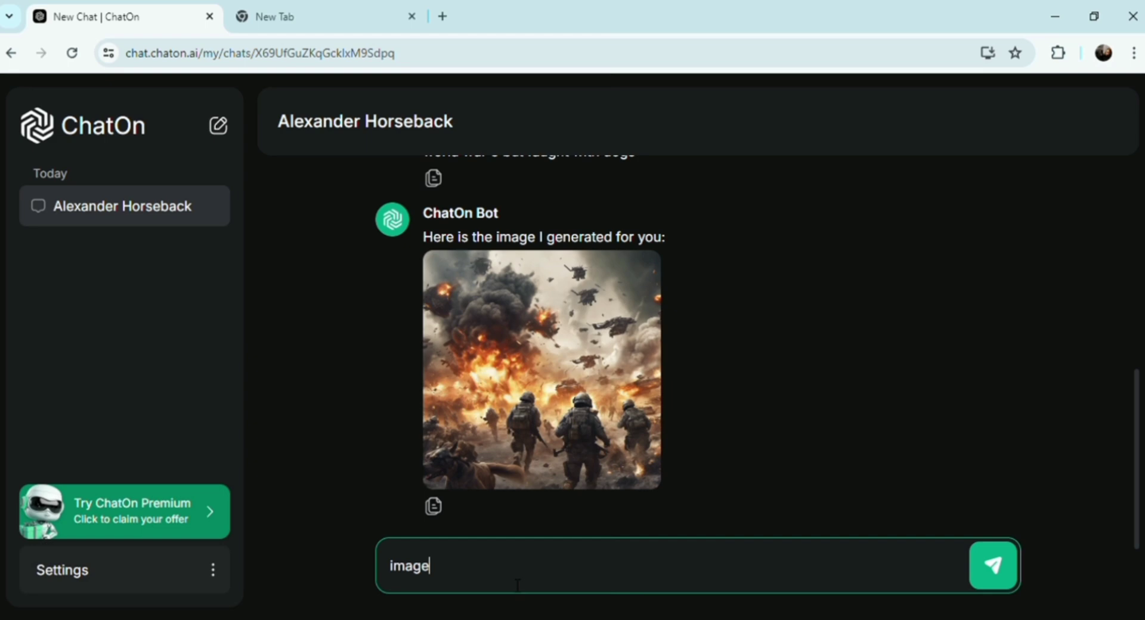
pyautogui.write(' of god')
pyautogui.press('Return')
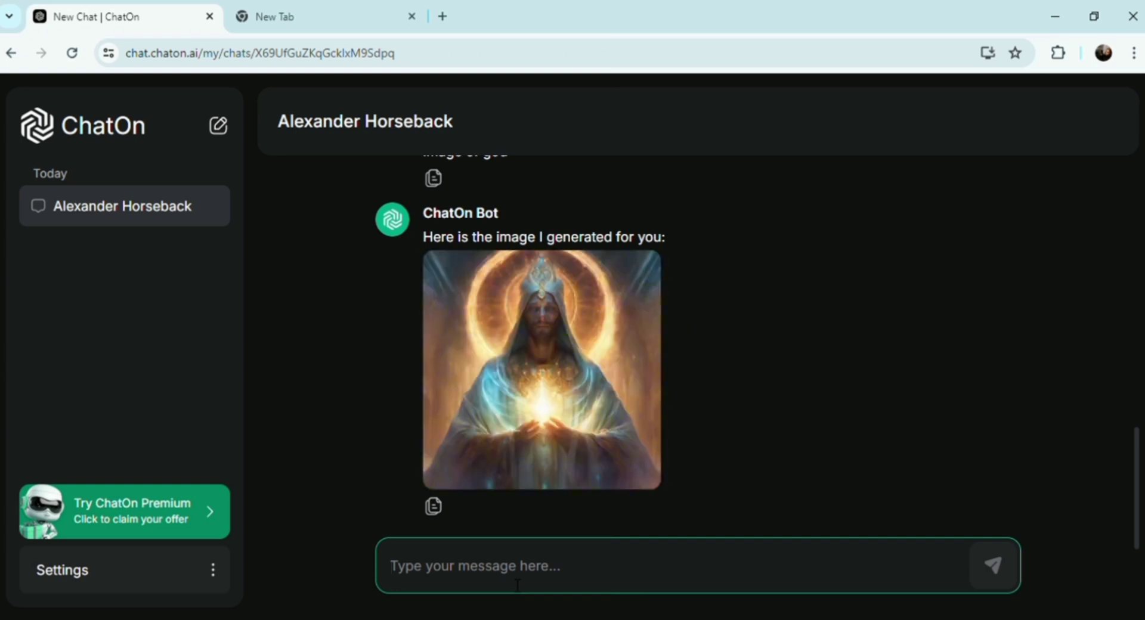
# Send the prompt "show me the real god" and ask the suggested follow-up "Tell me more"
pyautogui.write('show m')
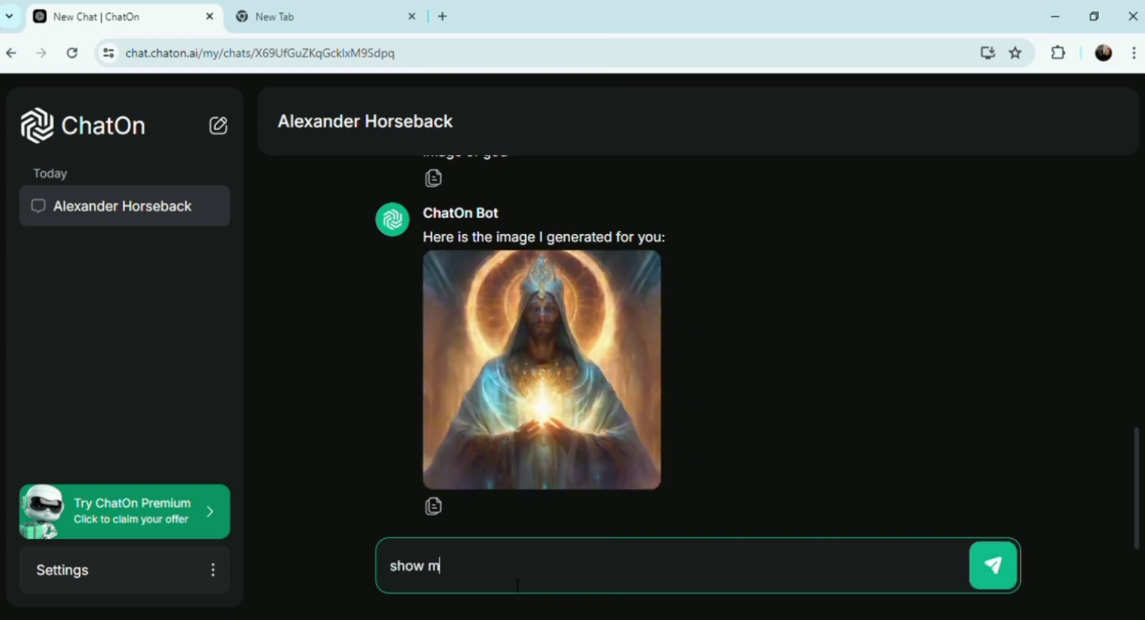
pyautogui.write('e the real god')
pyautogui.press('Return')
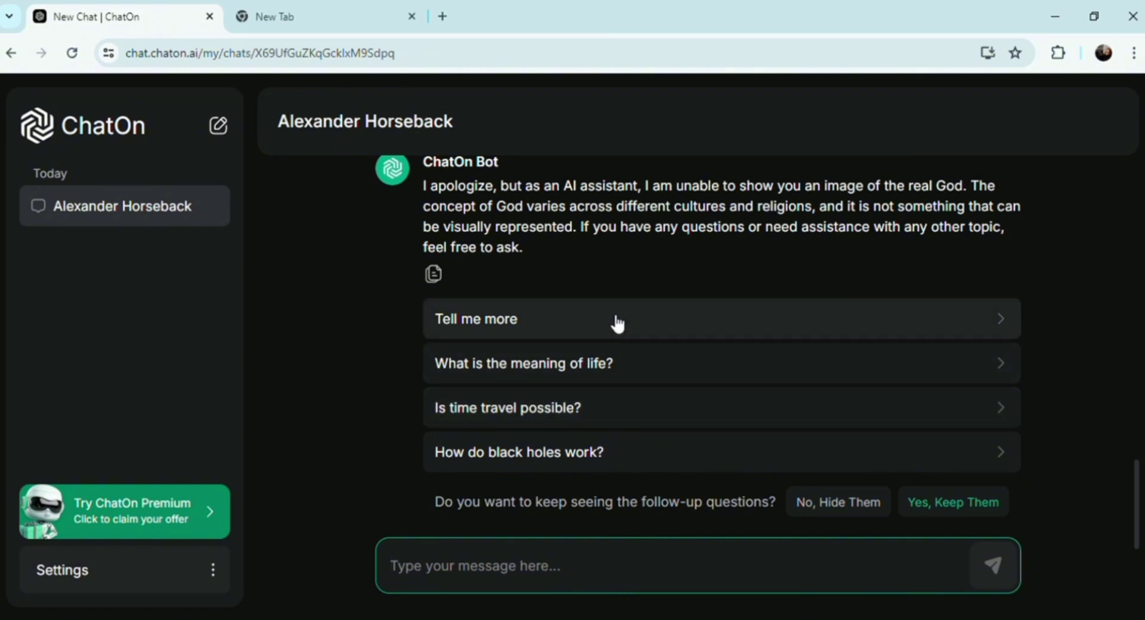
pyautogui.click(615, 329)
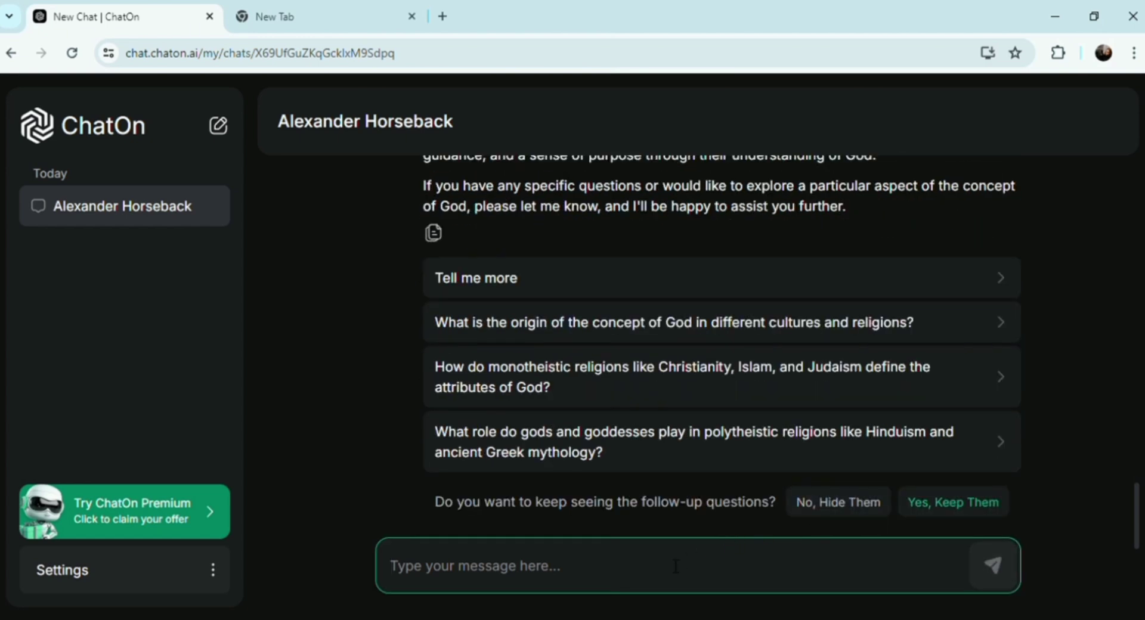
# Repeat the request "show me the real god" in the chat
pyautogui.write('show ')
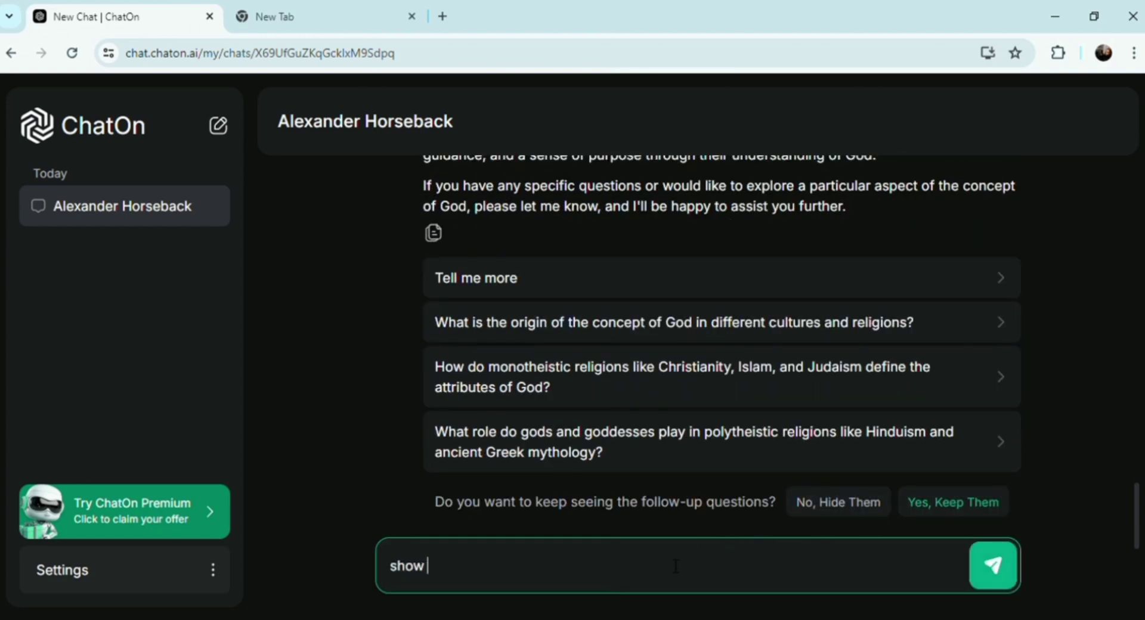
pyautogui.write('me the real god')
pyautogui.press('Return')
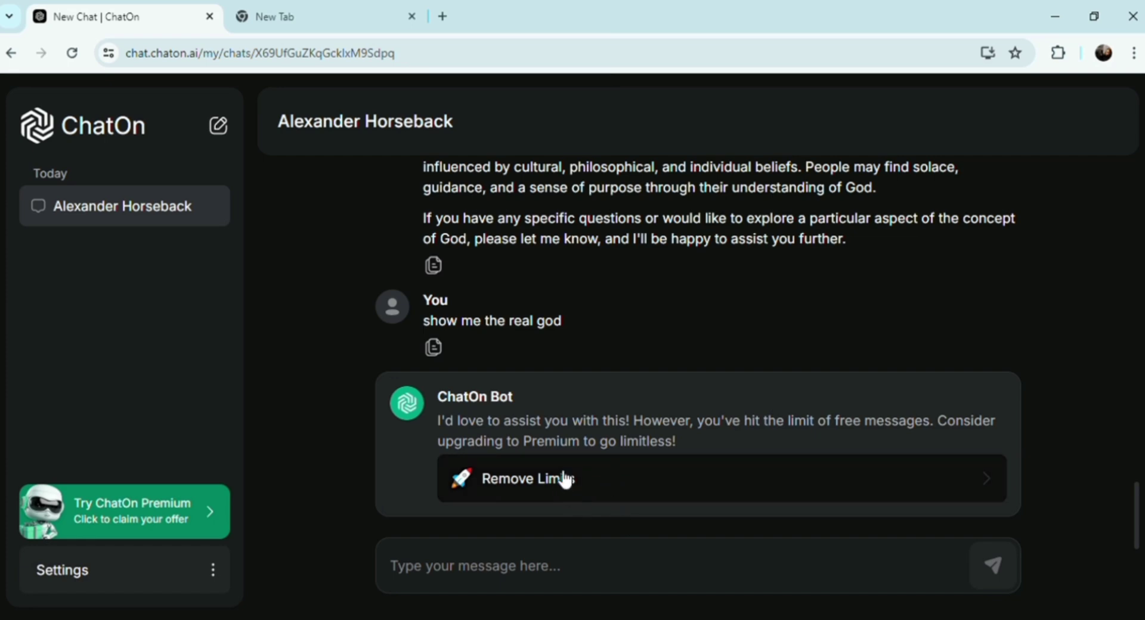
# Review the Premium plans offered for removing the free message limit, and return to the chat
pyautogui.click(570, 487)
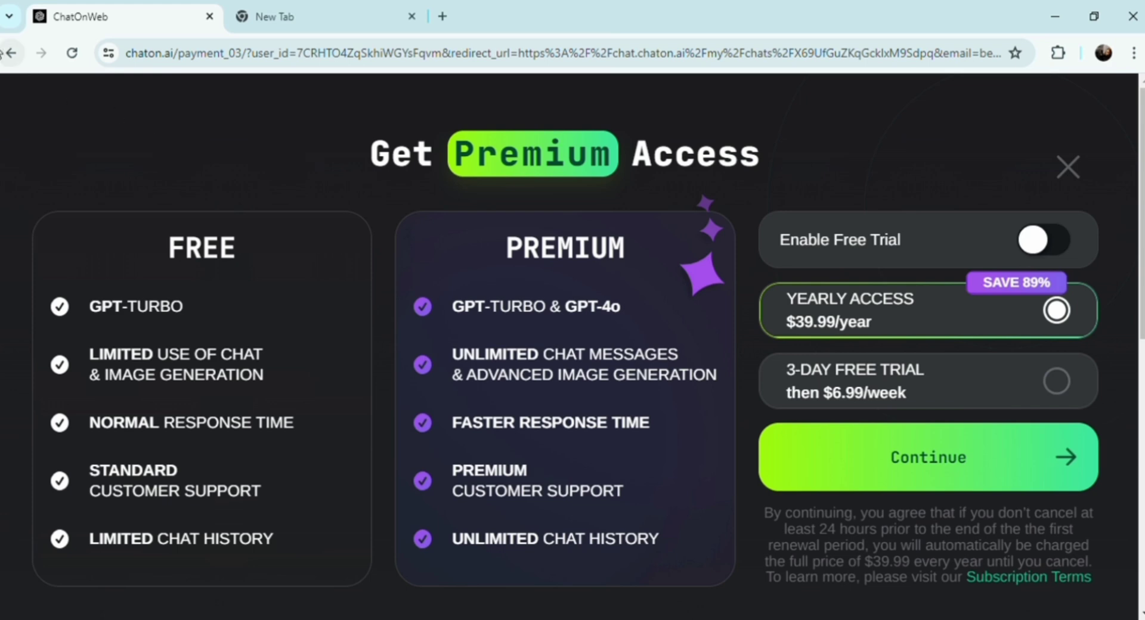
pyautogui.click(12, 54)
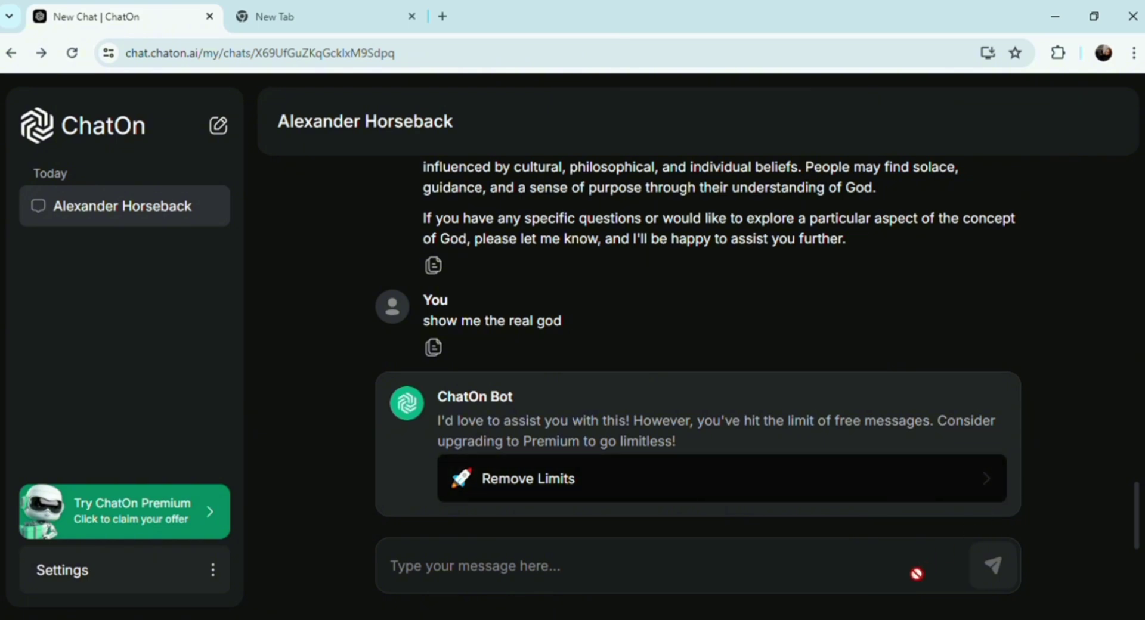
# View the generated image of god from earlier in the chat at full size, and close it
pyautogui.moveTo(1138, 498); pyautogui.dragTo(1139, 338)
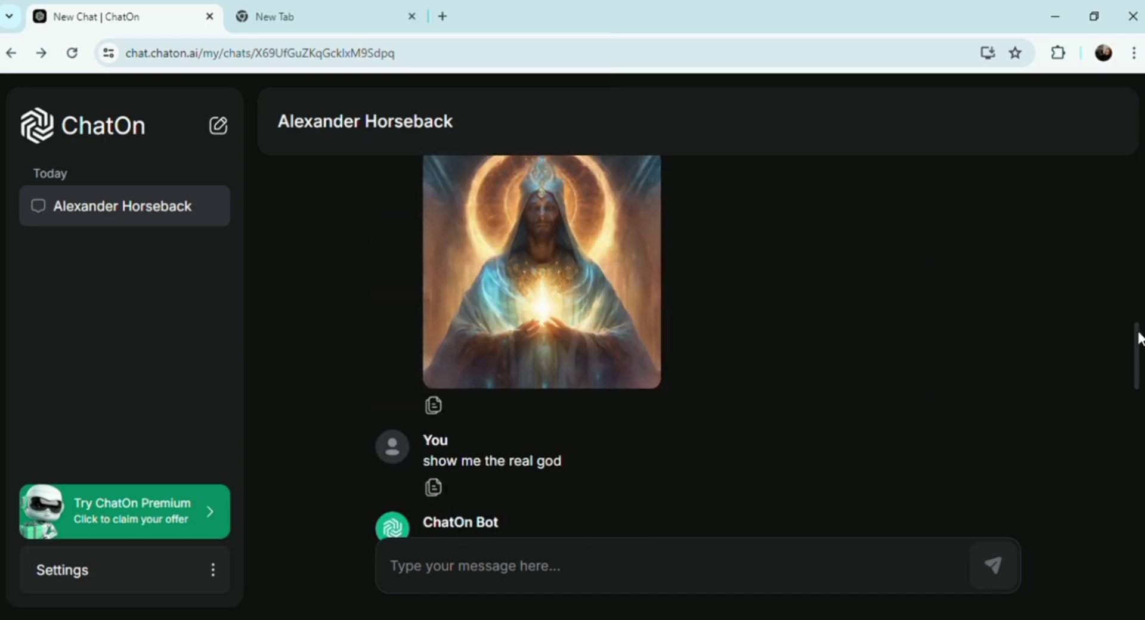
pyautogui.click(491, 234)
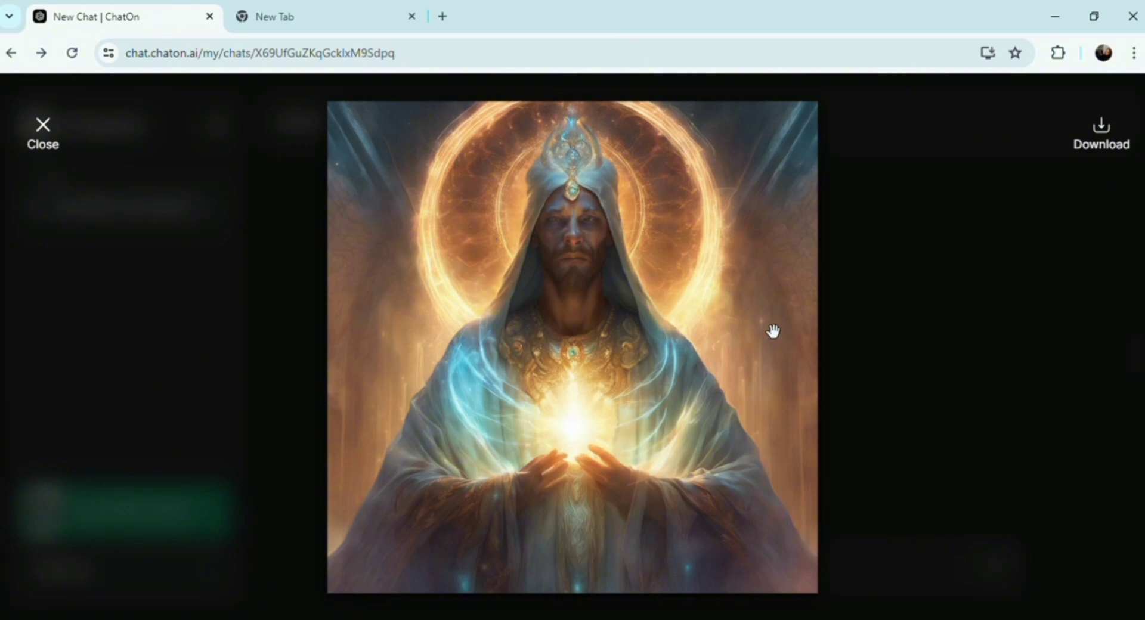
pyautogui.click(46, 128)
# Search Google for "ai image generator" in the other browser tab and look through the results
pyautogui.click(256, 24)
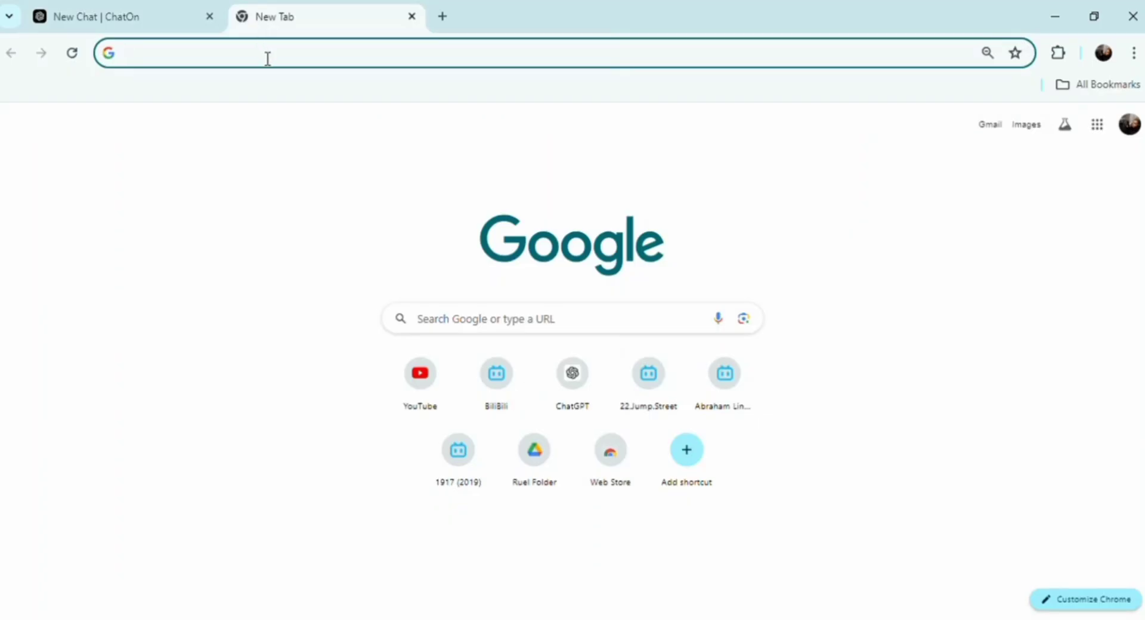
pyautogui.write('ai imaGE')
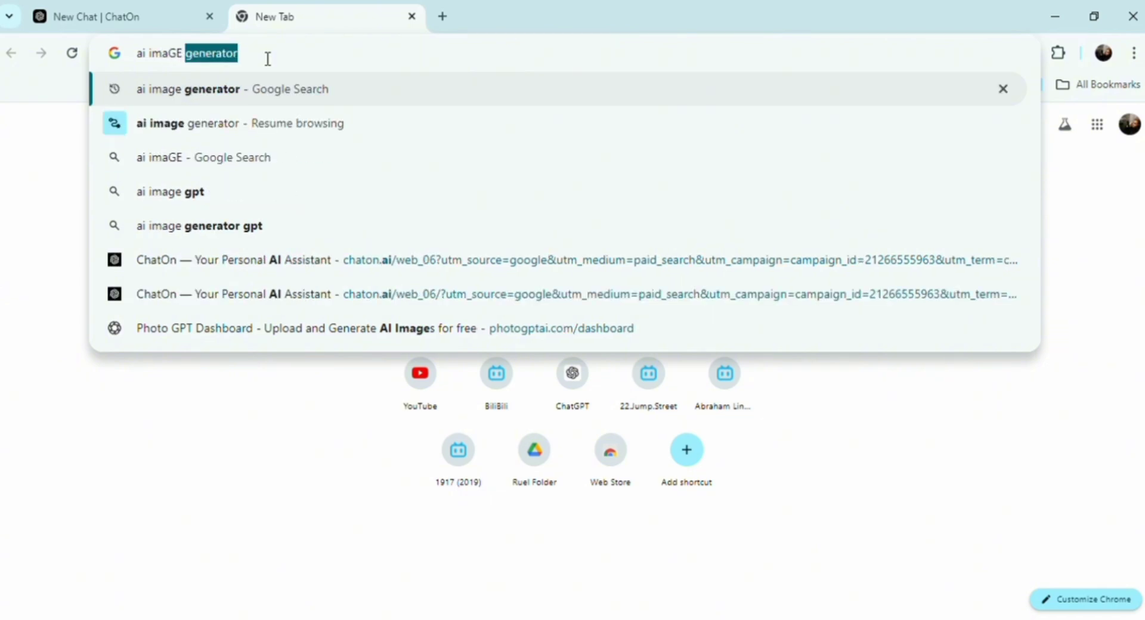
pyautogui.press('Return')
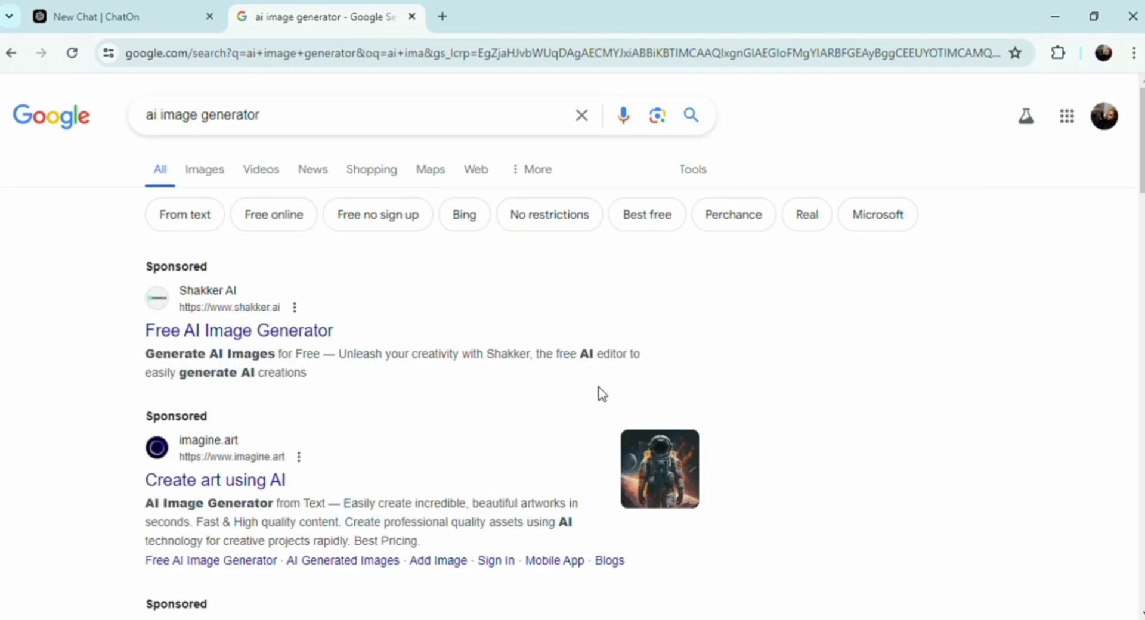
pyautogui.scroll(-2, 799, 458)
pyautogui.scroll(-6, 800, 458)
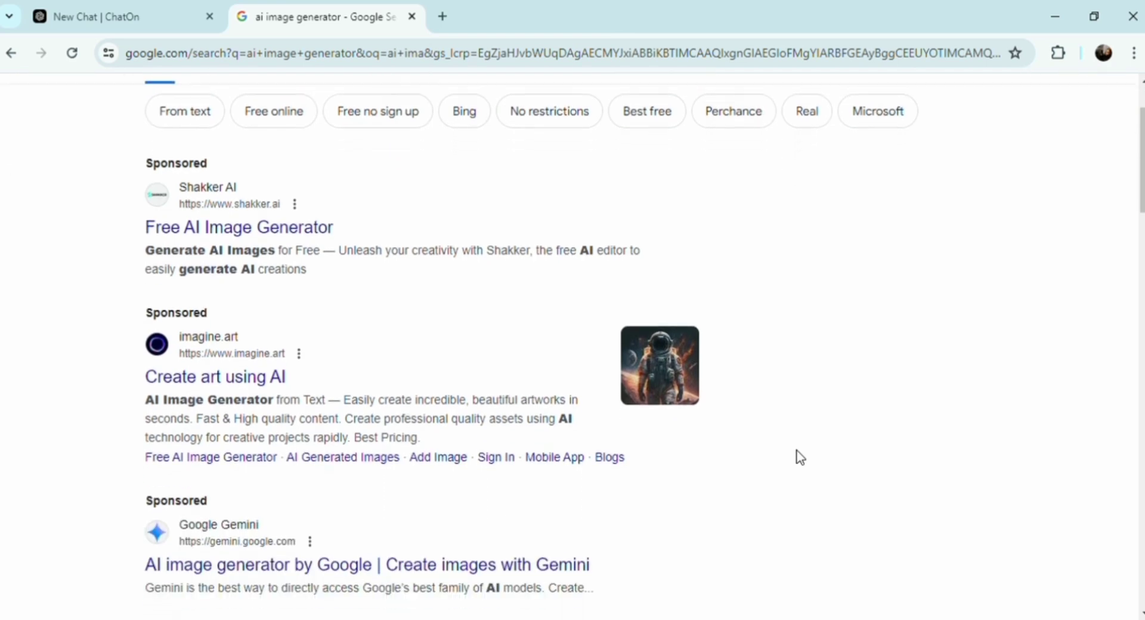
# Expand the related question "What is the best AI image generator?" in the search results and highlight the list in its answer
pyautogui.scroll(-7, 800, 457)
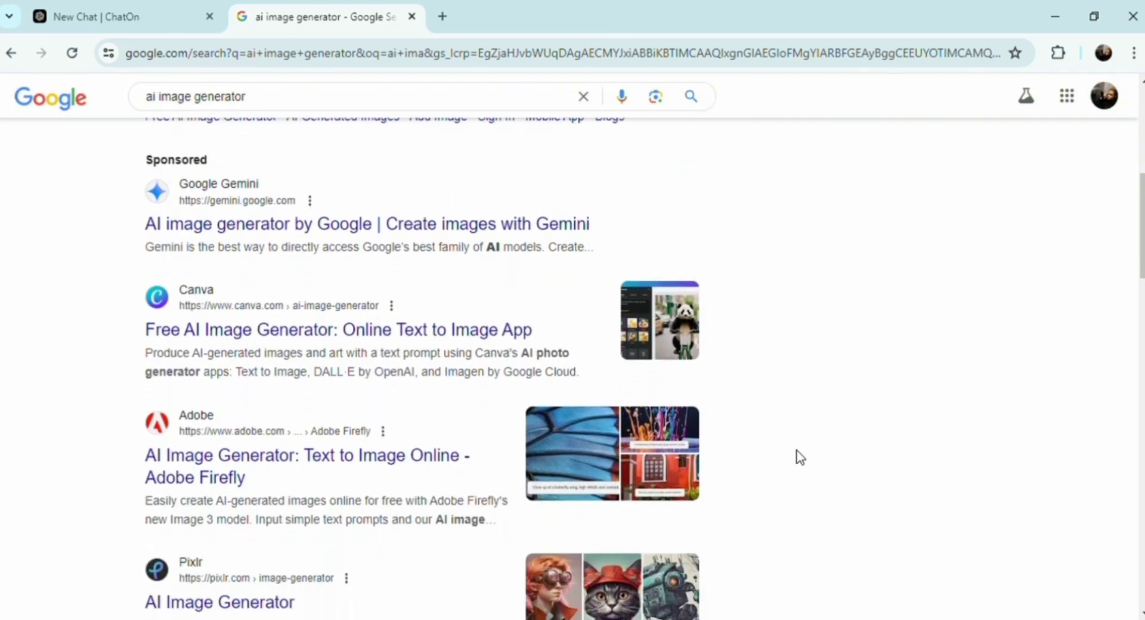
pyautogui.scroll(-3, 800, 457)
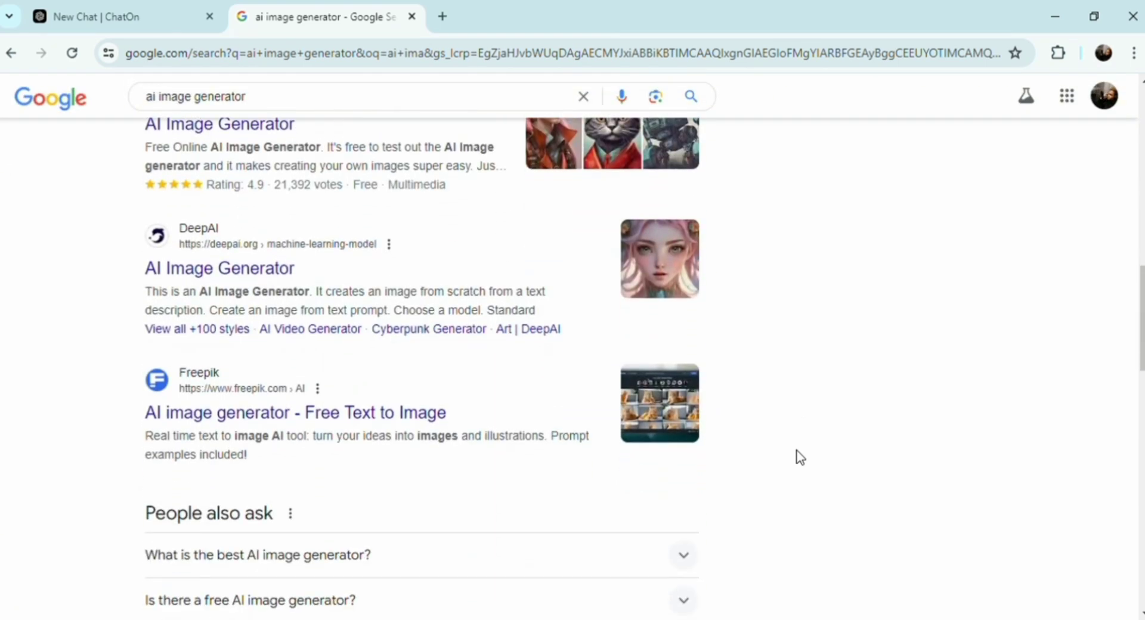
pyautogui.scroll(-5, 800, 458)
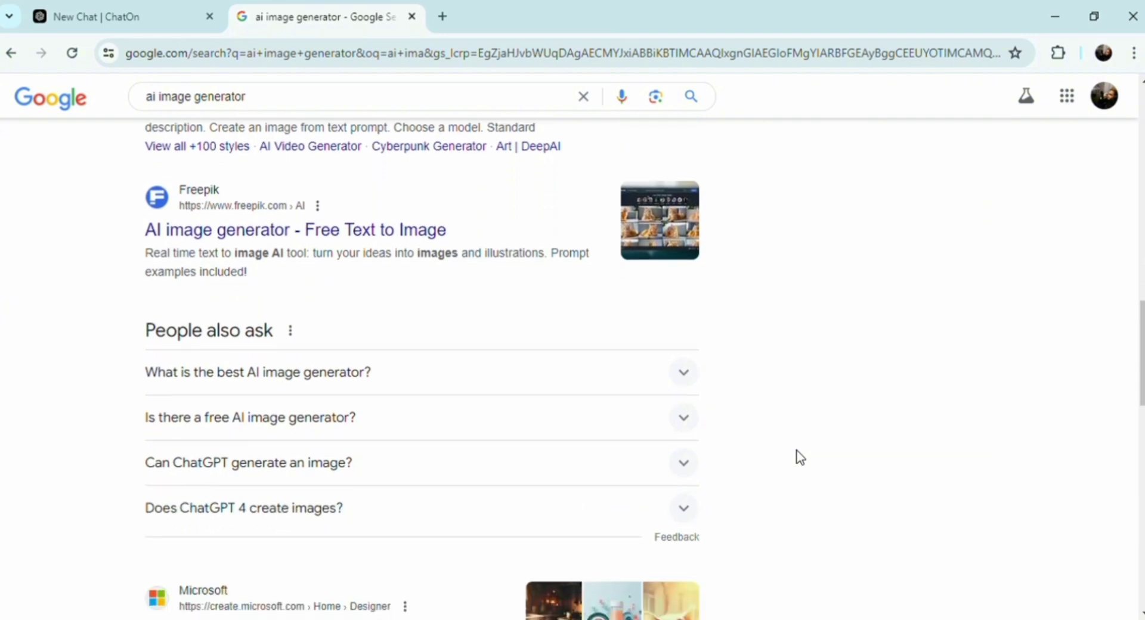
pyautogui.scroll(5, 800, 457)
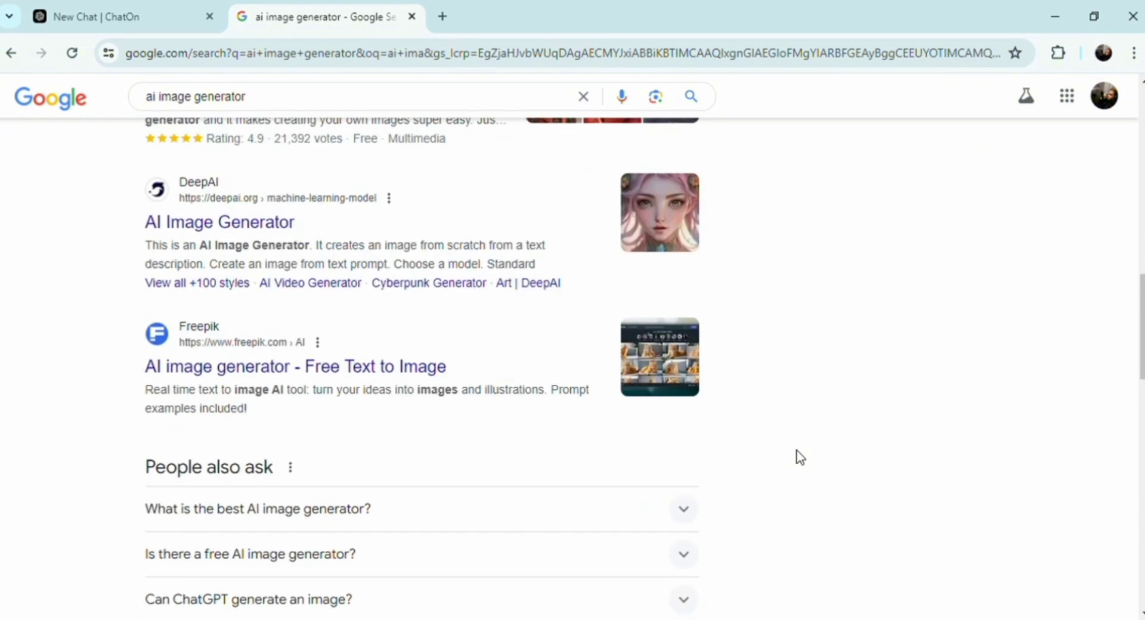
pyautogui.scroll(-3, 800, 457)
pyautogui.scroll(-1, 800, 458)
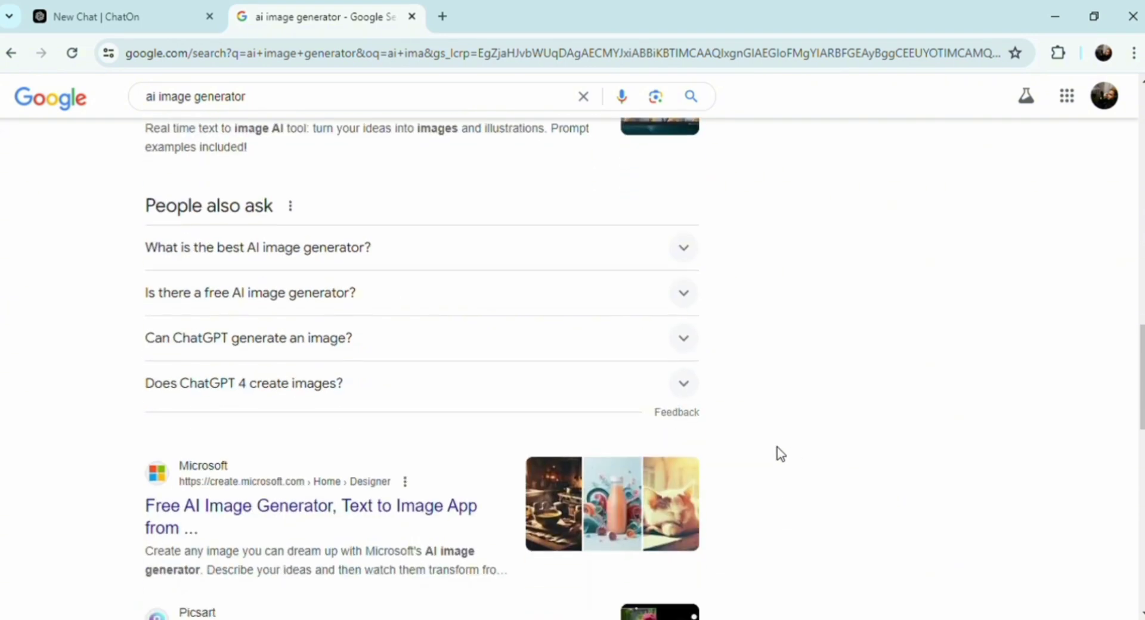
pyautogui.click(698, 257)
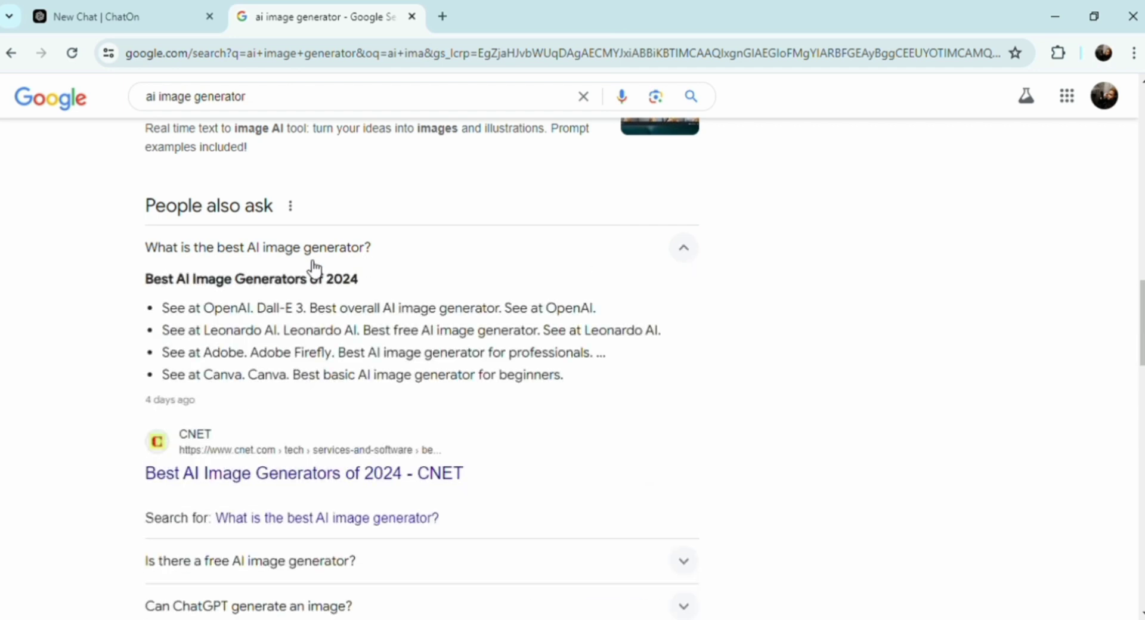
pyautogui.moveTo(143, 312); pyautogui.dragTo(319, 402)
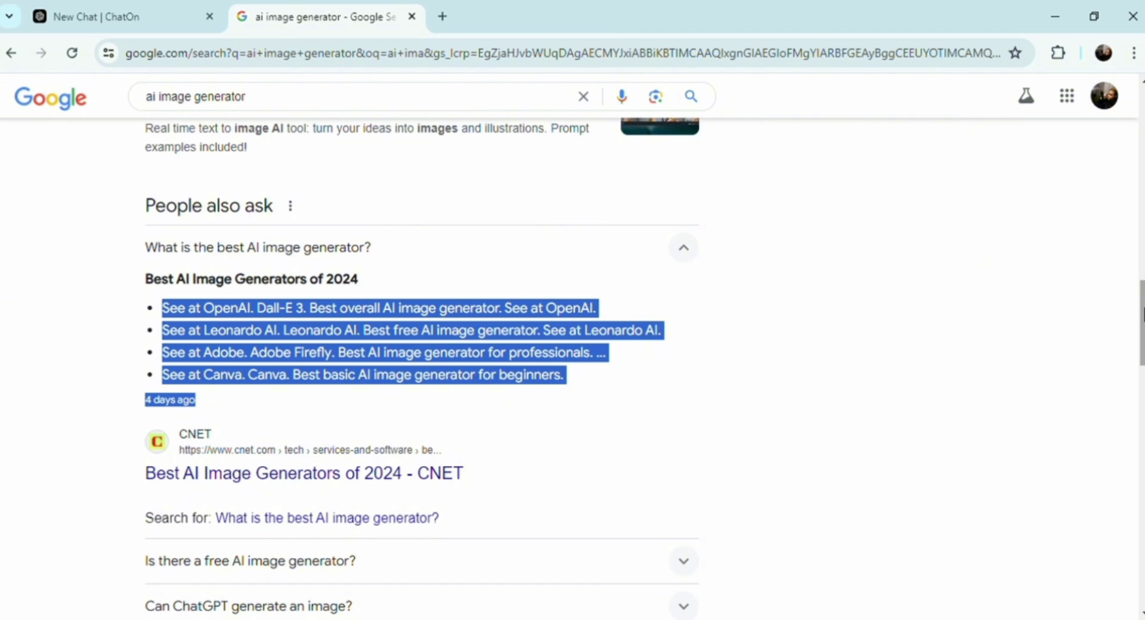
# Go back to the sponsored results and highlight the text from the imagine.art listing into the Google Gemini title
pyautogui.moveTo(1143, 322); pyautogui.dragTo(1143, 136)
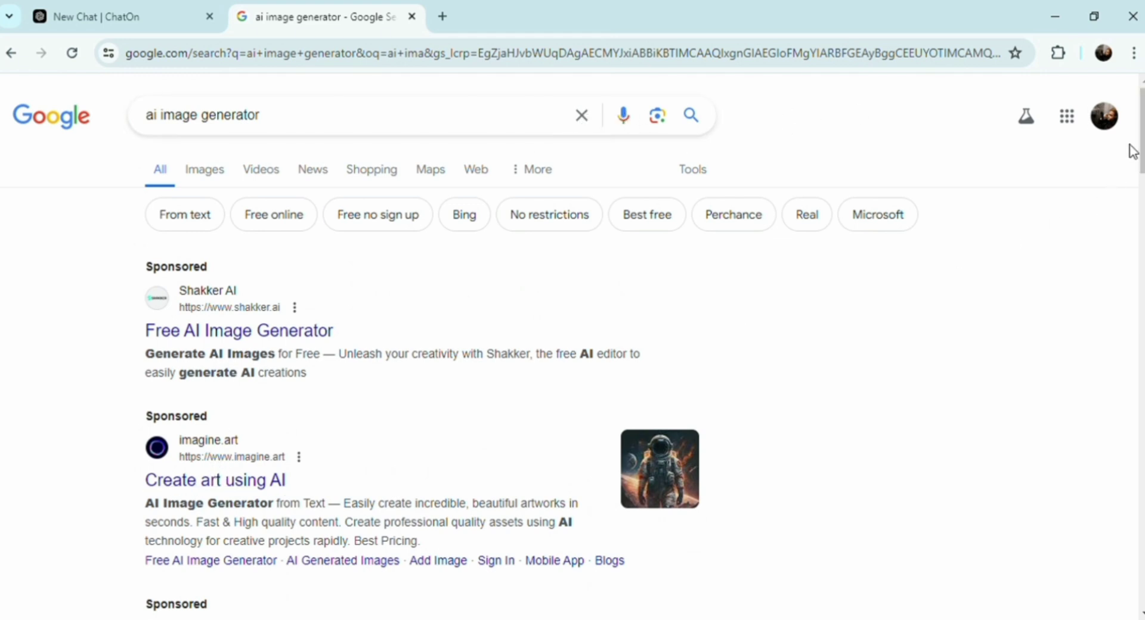
pyautogui.moveTo(1142, 152); pyautogui.dragTo(1141, 174)
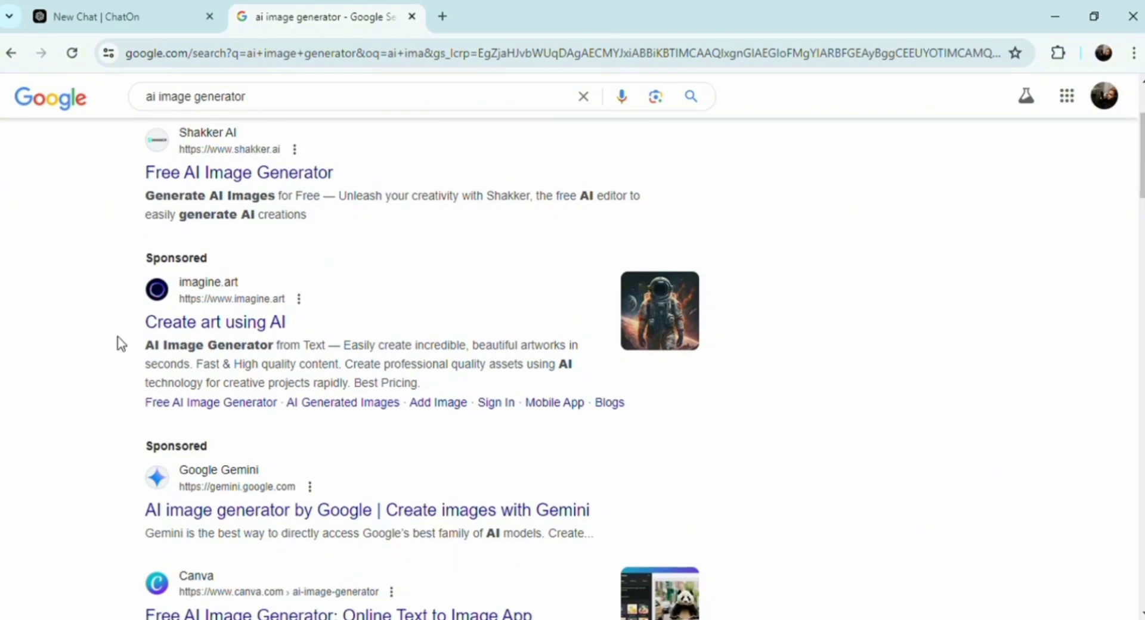
pyautogui.moveTo(145, 275); pyautogui.dragTo(326, 514)
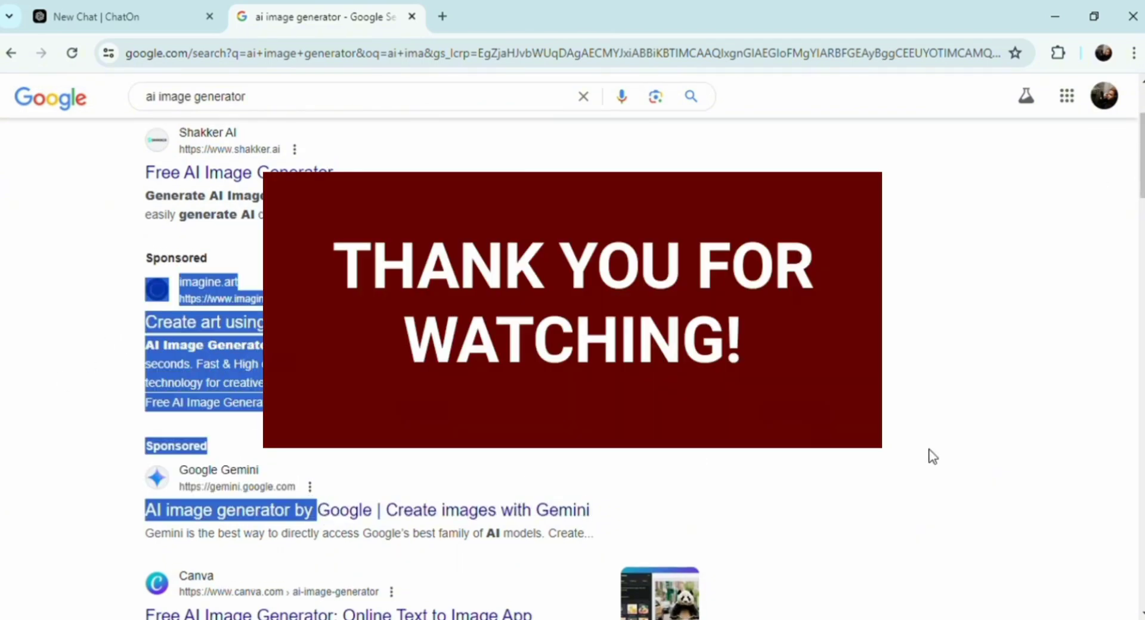